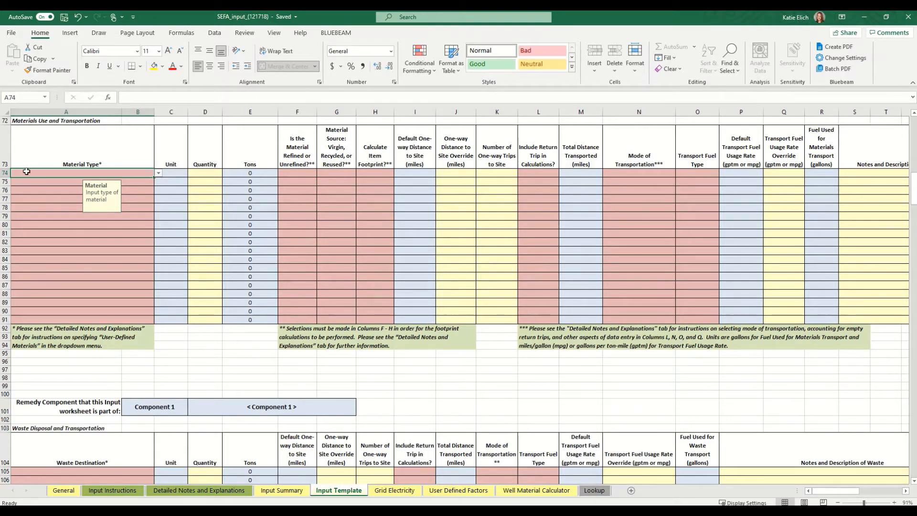
Look through the list of material types available for row 74 of the Materials Use and Transportation table.
click(158, 173)
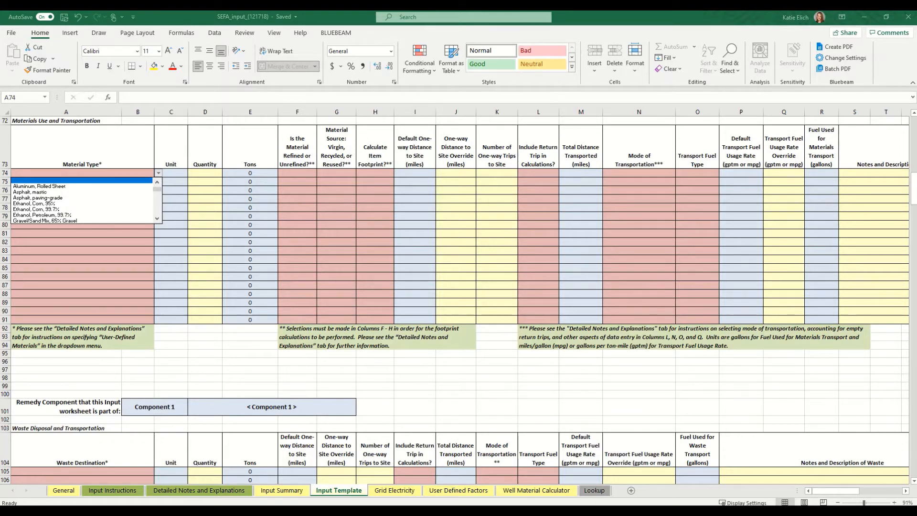
click(155, 186)
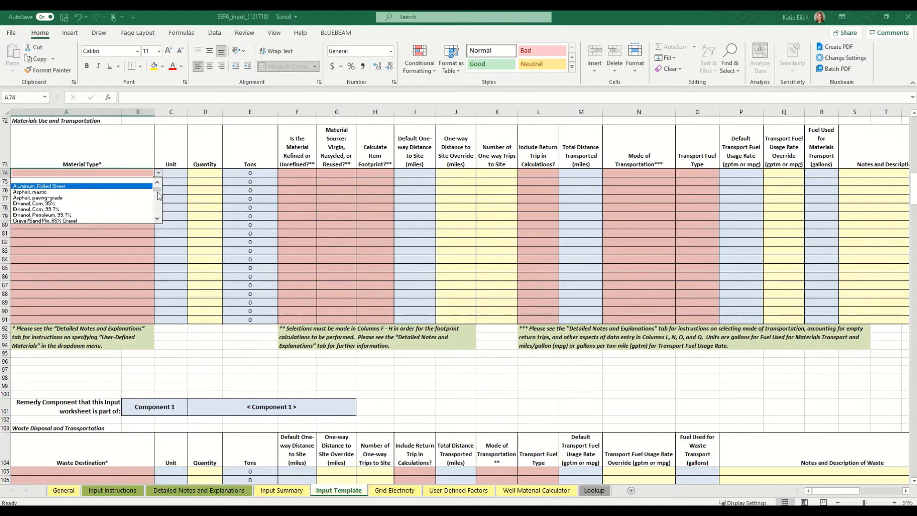
click(158, 173)
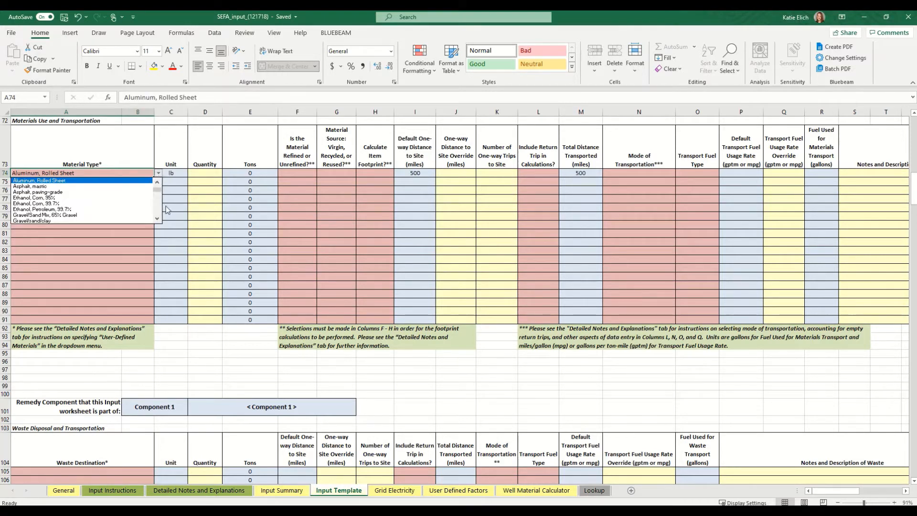
click(158, 220)
click(158, 219)
click(158, 220)
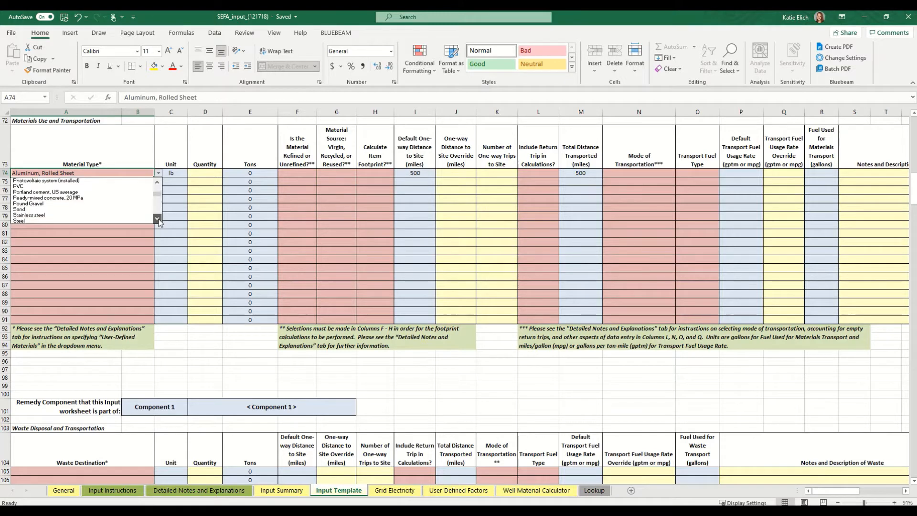
click(158, 220)
click(158, 219)
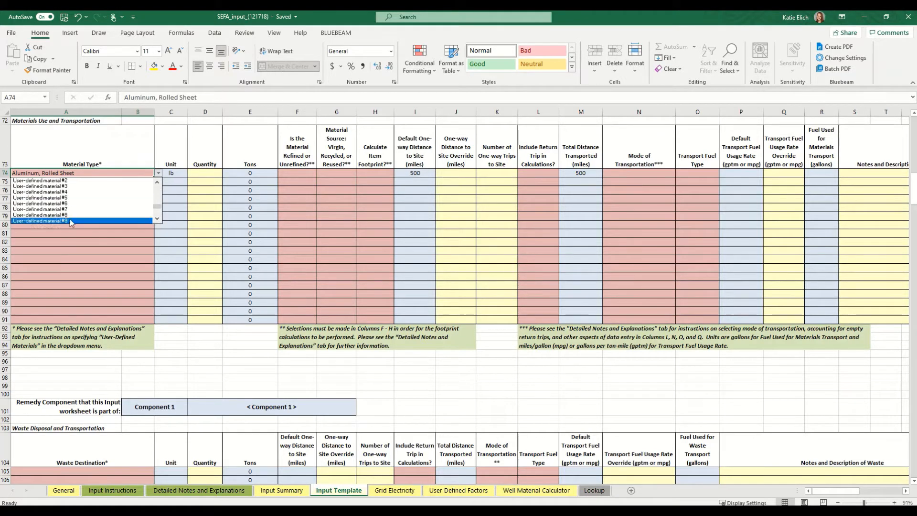
click(157, 183)
click(157, 183)
click(157, 182)
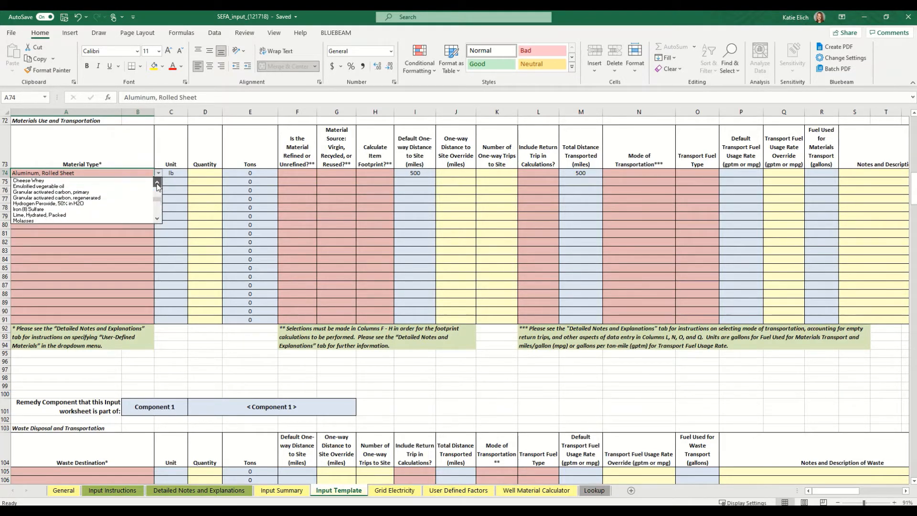
click(158, 183)
click(157, 183)
click(157, 182)
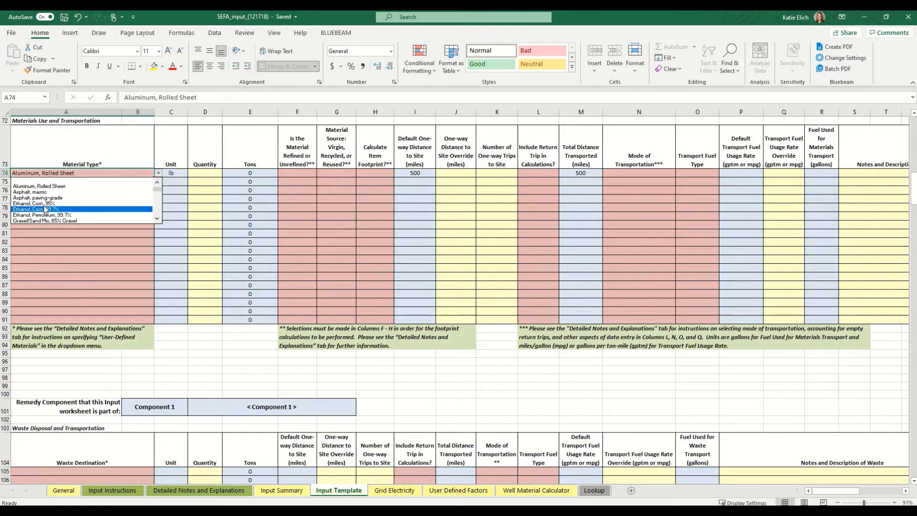
Enter Ethanol, Corn, 95% as the material in row 74 with a quantity of 10000 lb.
click(64, 203)
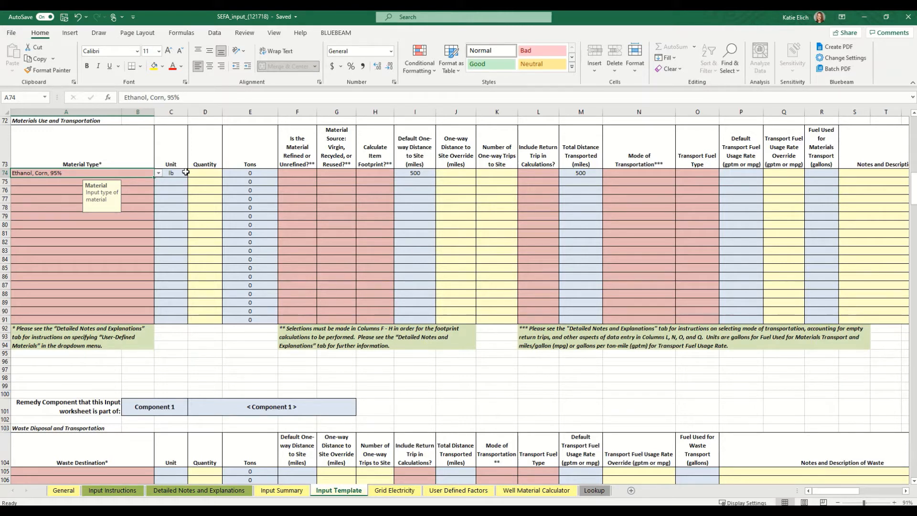
click(193, 173)
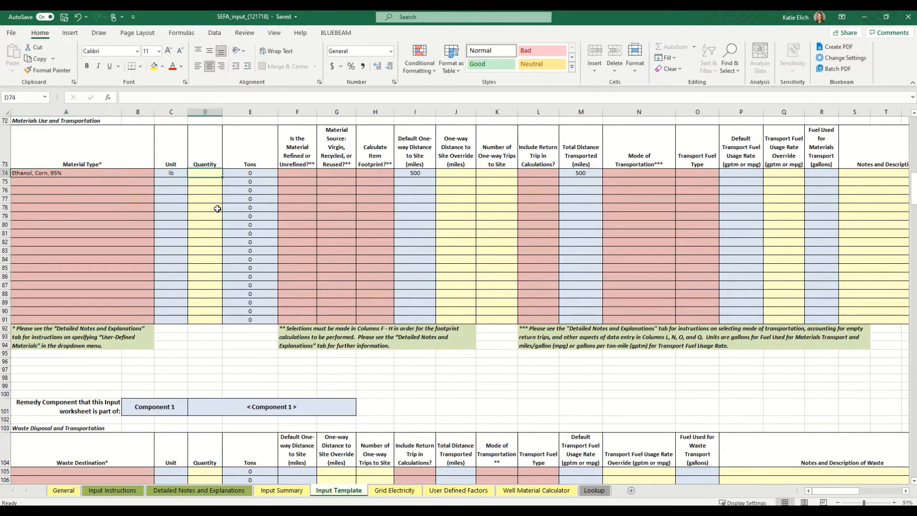
text(10000)
key(Return)
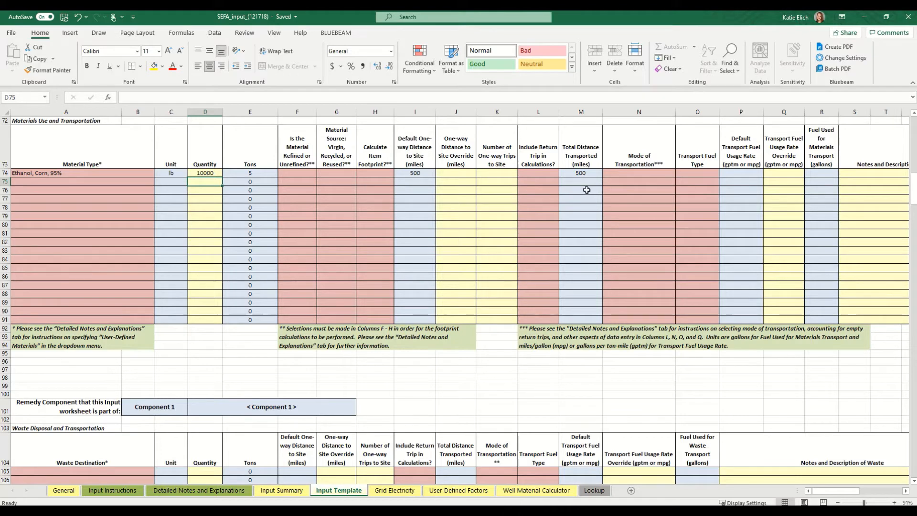
Classify the ethanol in row 74 as Refined and its material source as Virgin.
click(308, 174)
click(319, 173)
click(310, 180)
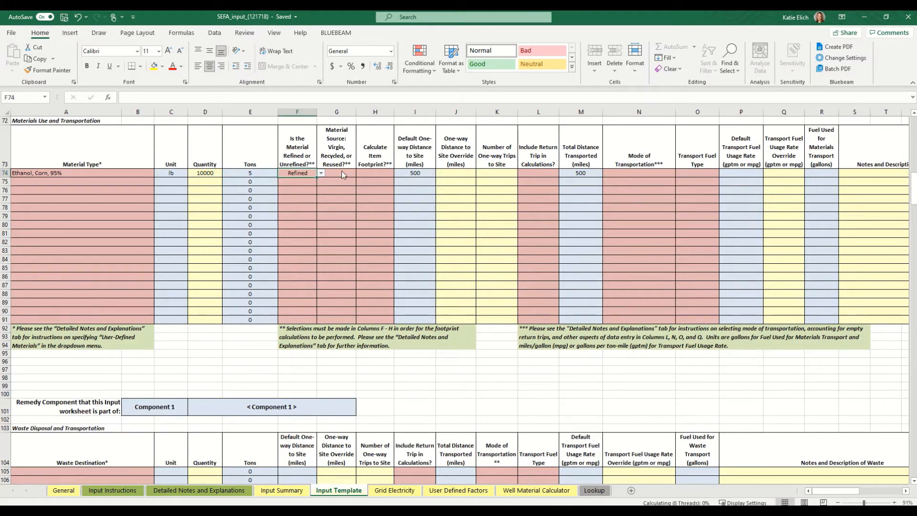
click(352, 171)
click(360, 173)
click(335, 181)
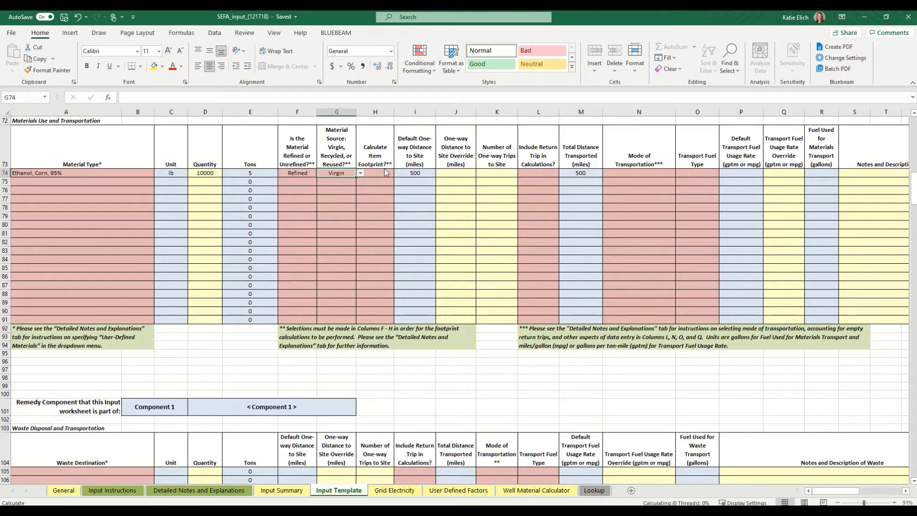
Set the item footprint calculation for the ethanol in row 74 to Yes.
click(383, 174)
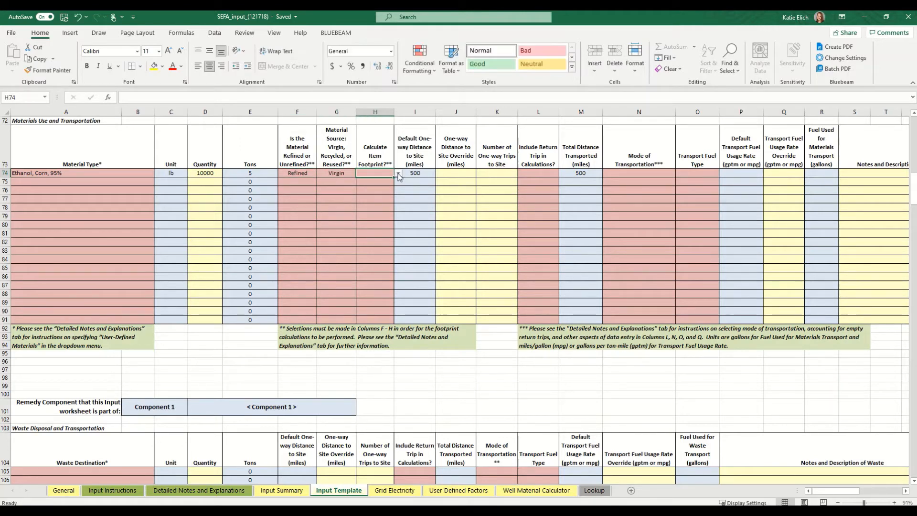
click(398, 173)
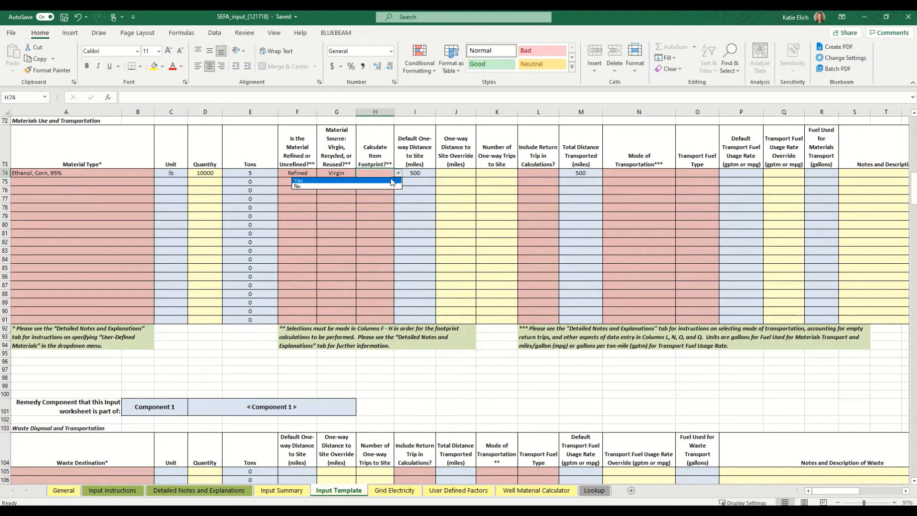
click(392, 181)
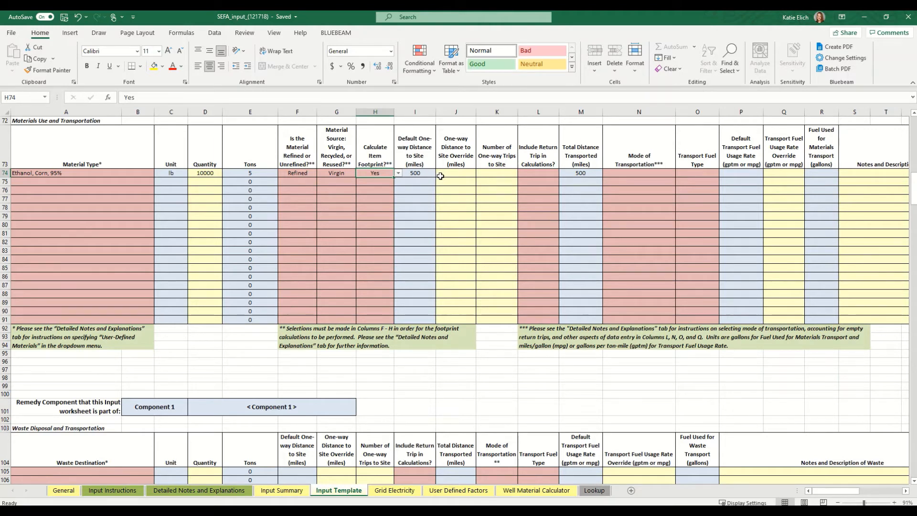
Set row 74's mode of transportation to Combination Truck (gptm) and its transport fuel type to Diesel.
click(554, 173)
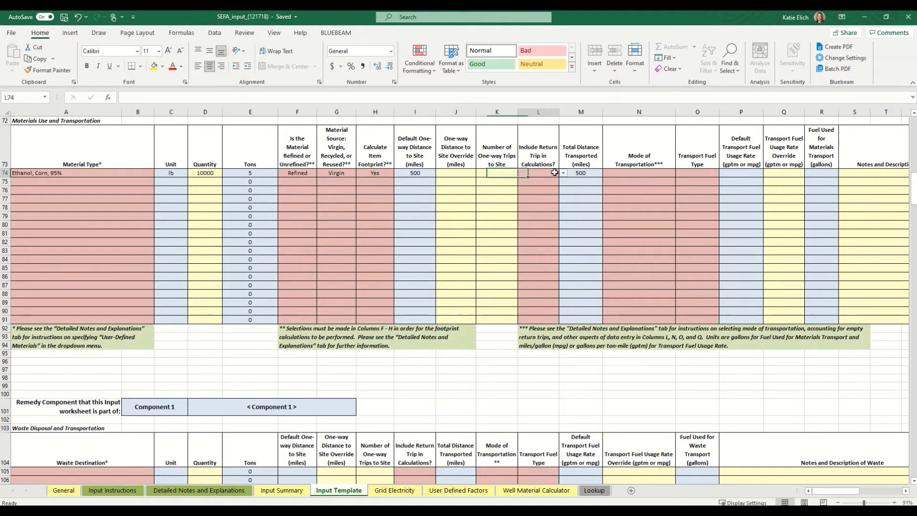
click(660, 173)
click(679, 173)
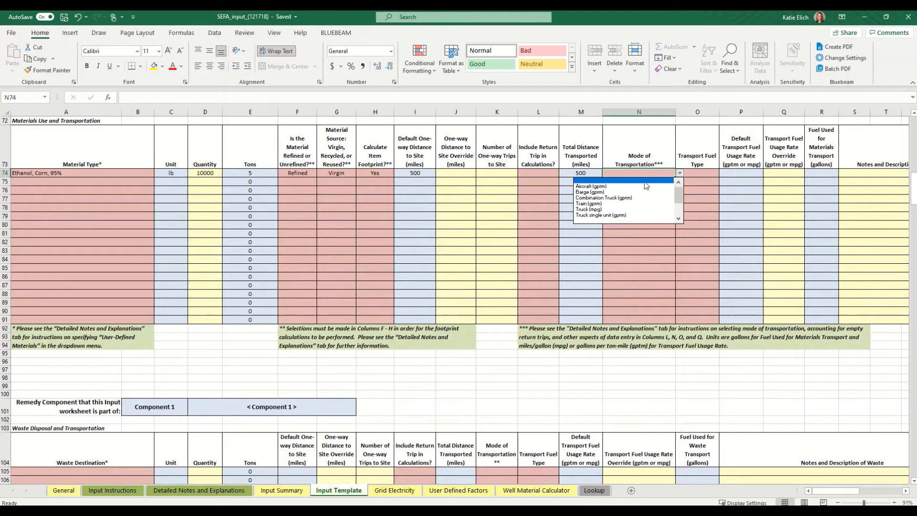
click(627, 198)
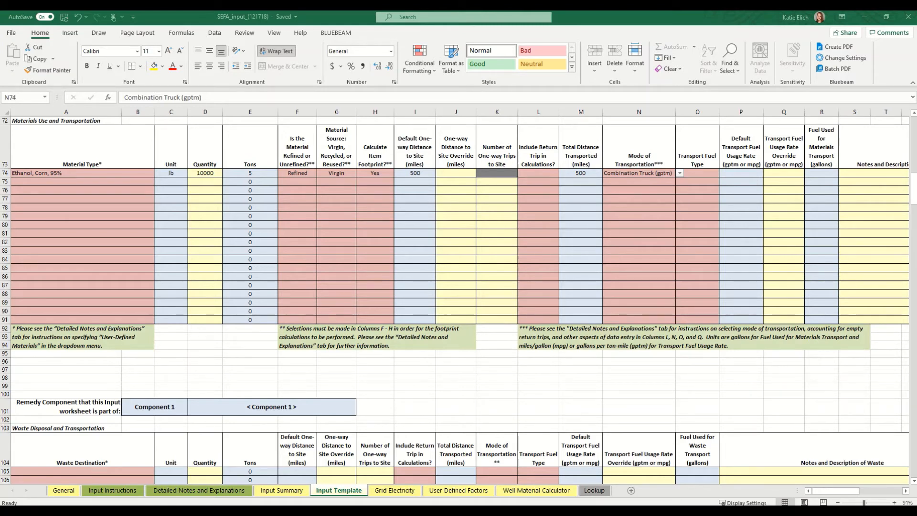
click(717, 173)
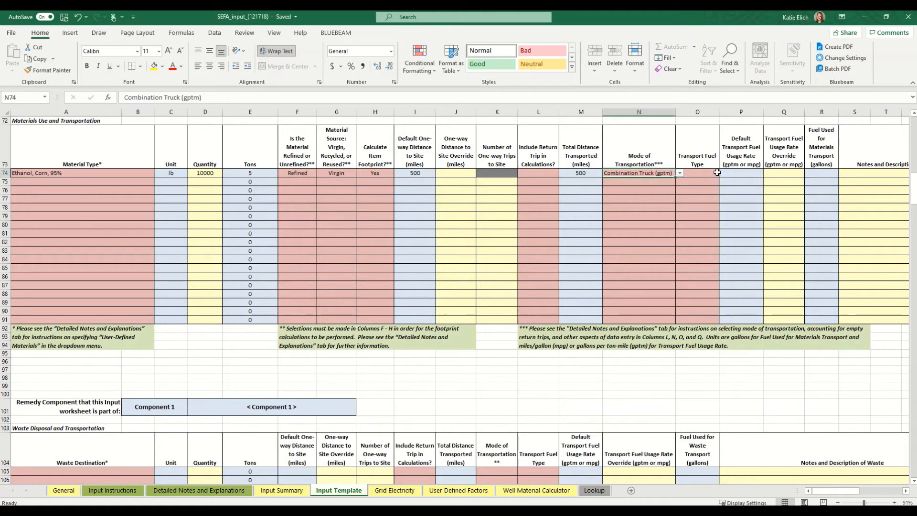
click(717, 172)
click(724, 173)
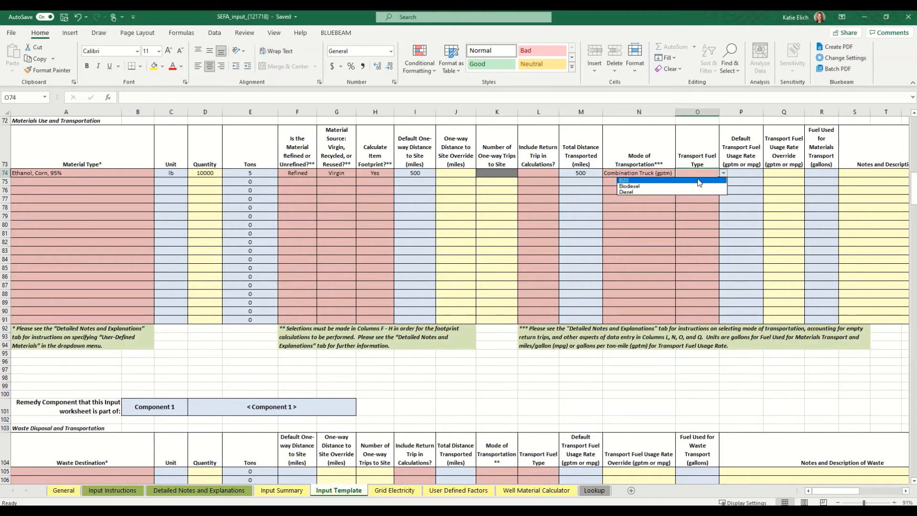
click(653, 192)
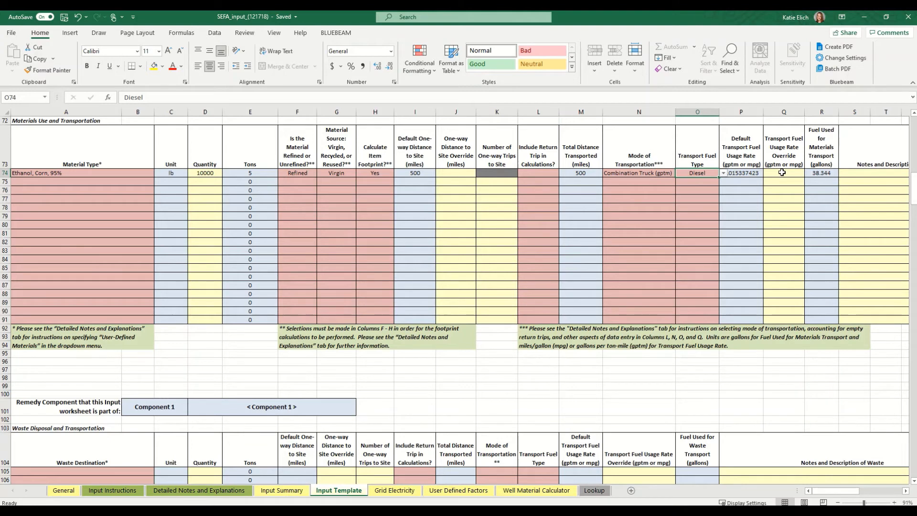
Override the one-way distance to site for row 74 with 200 miles.
click(451, 173)
text(200)
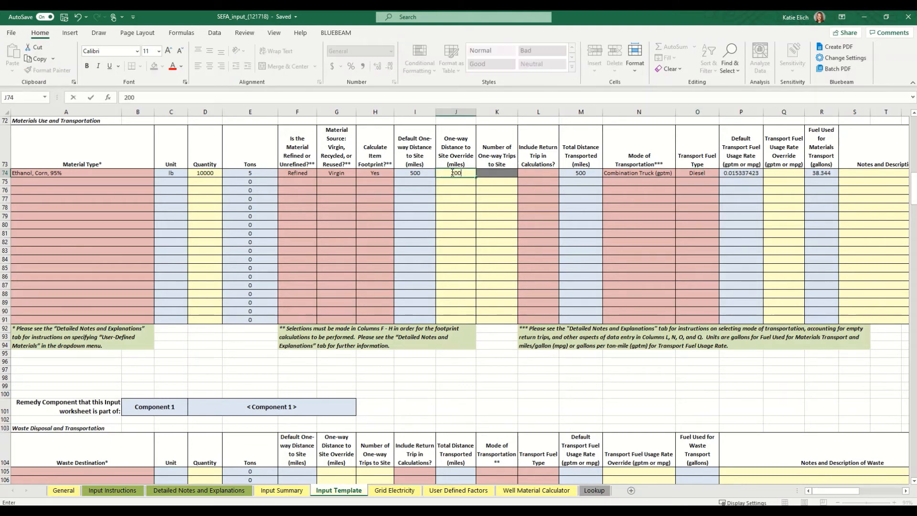
key(Return)
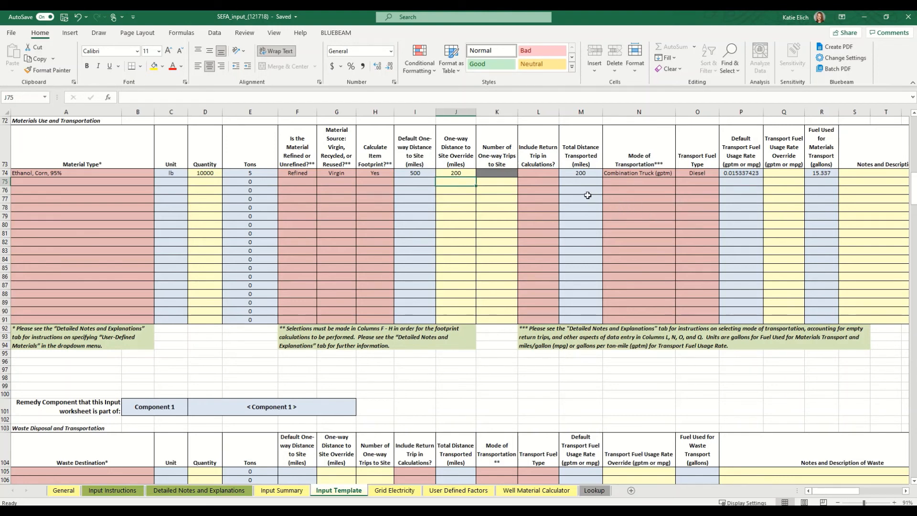
Add a second material entry in row 75 for Ethanol, Corn, 95% with a quantity of 10000 lb.
click(103, 183)
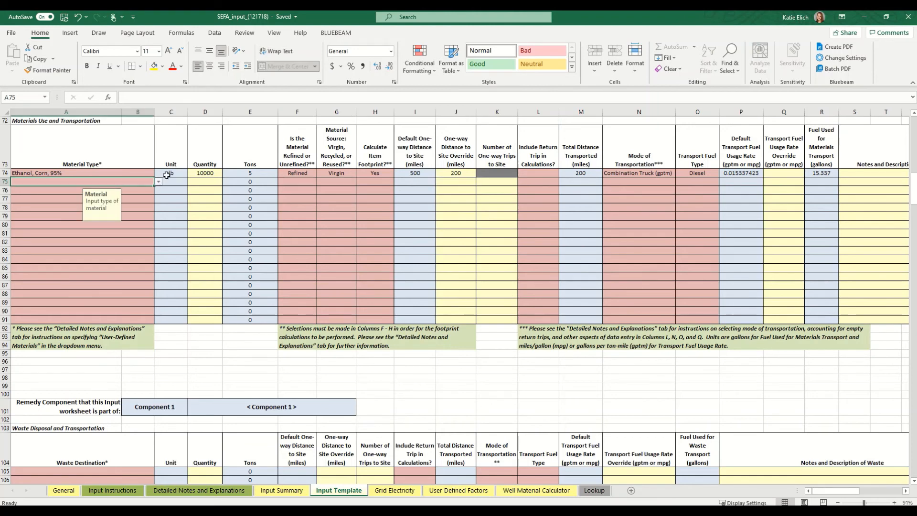
click(158, 182)
click(58, 212)
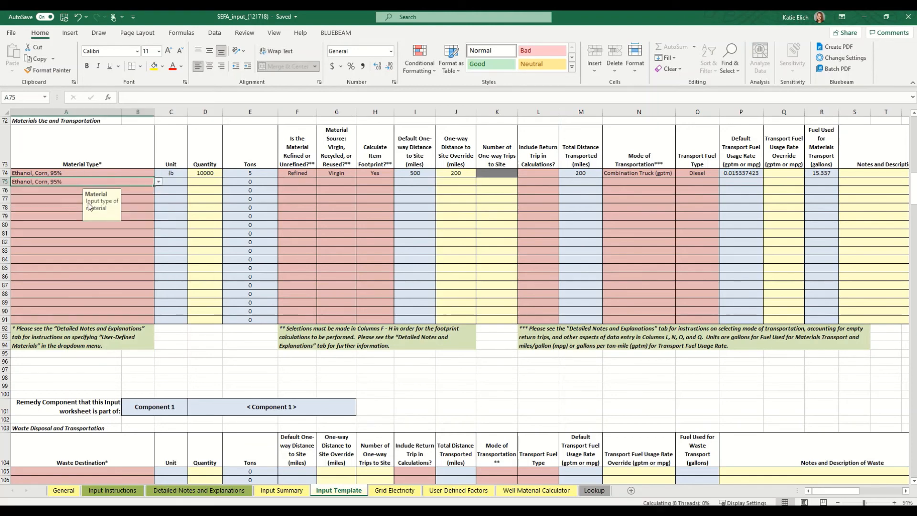
click(207, 181)
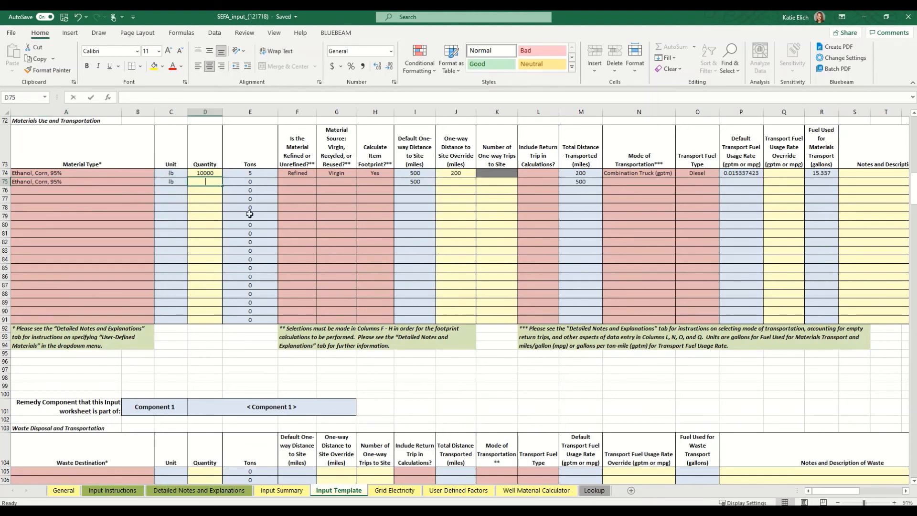
text(10000)
key(Return)
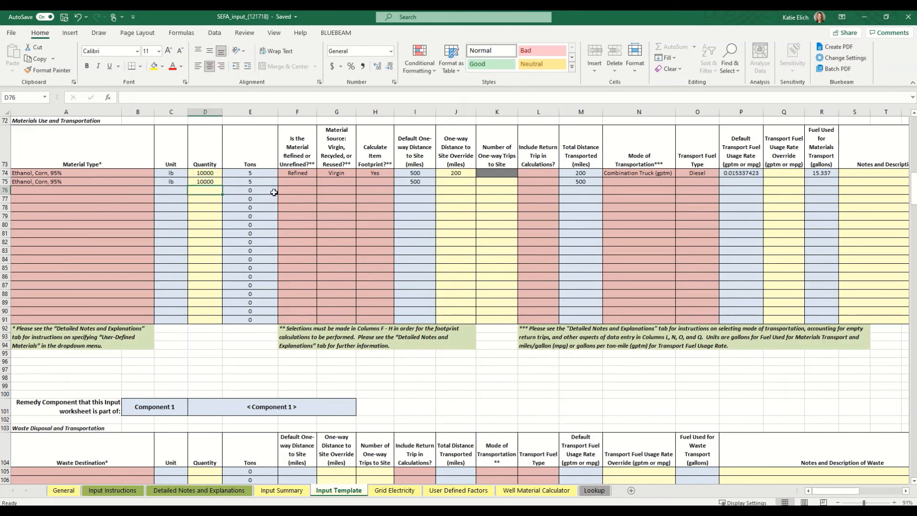
Mark the row 75 material as Refined and set its source to Virgin.
click(292, 183)
click(321, 181)
click(306, 191)
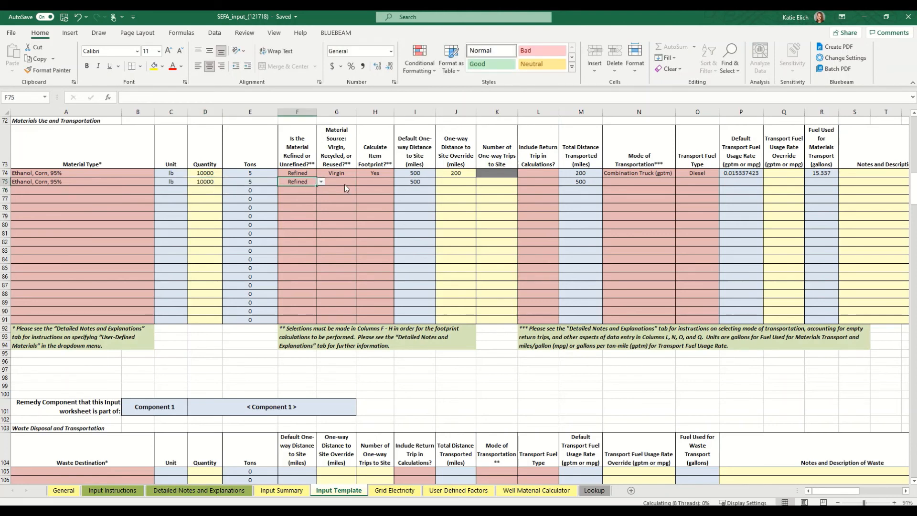
click(345, 184)
click(360, 182)
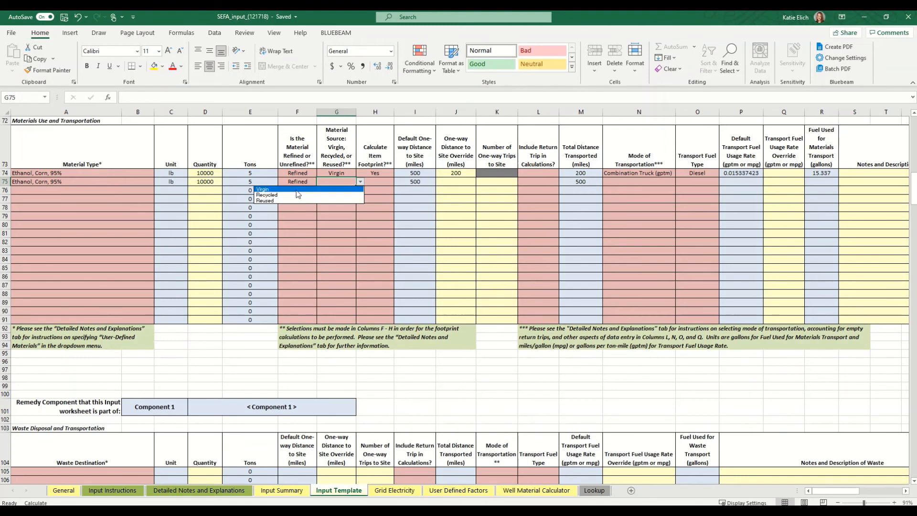
click(296, 190)
Set row 75's item footprint calculation to No and override its one-way distance to site with 200 miles.
click(379, 182)
click(397, 183)
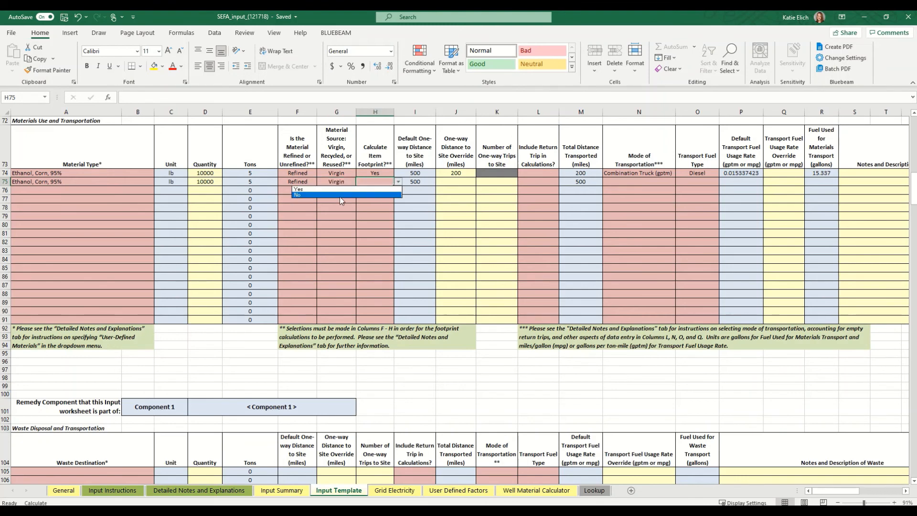
click(339, 196)
key(Tab)
key(Tab)
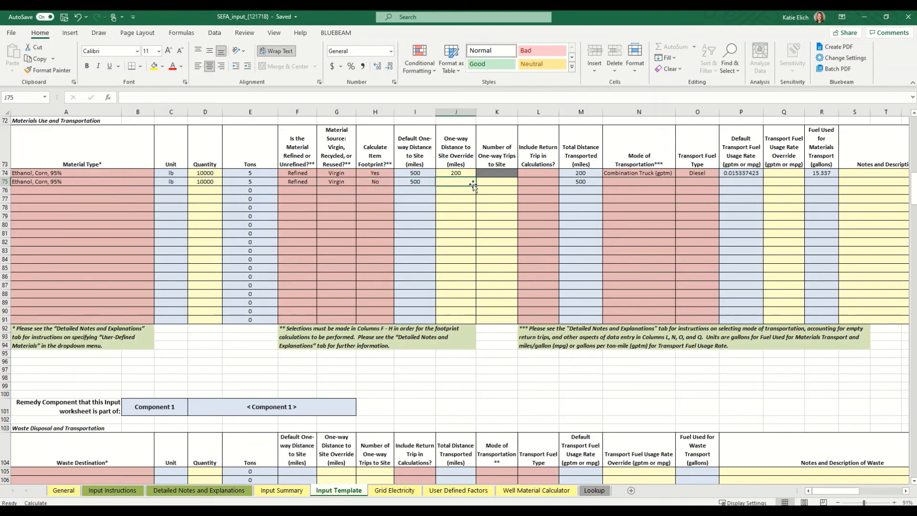
text(200)
key(Return)
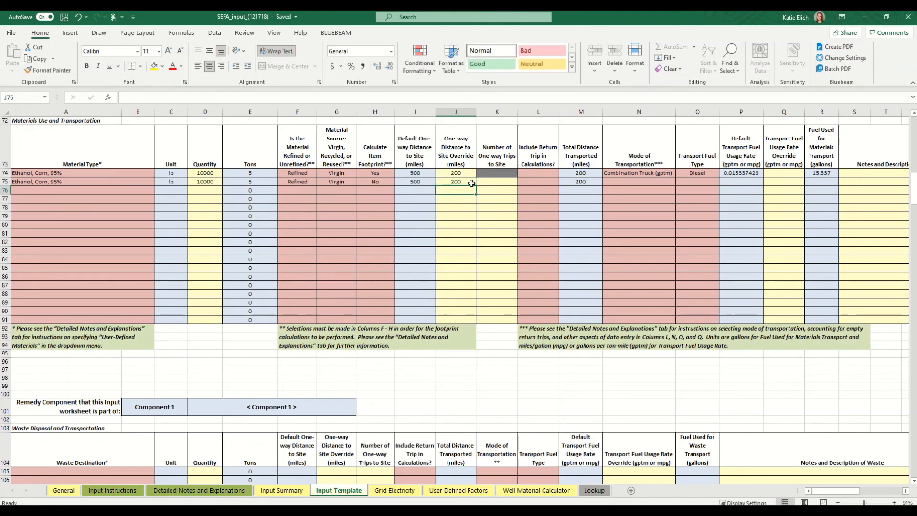
Set row 75's mode of transportation to Train (gptm) and its transport fuel type to Diesel.
click(670, 184)
click(680, 181)
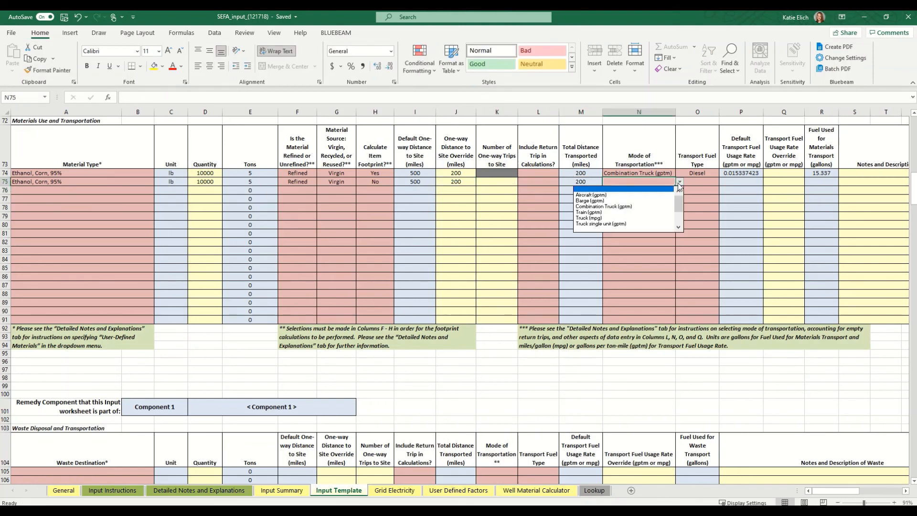
click(621, 212)
click(709, 183)
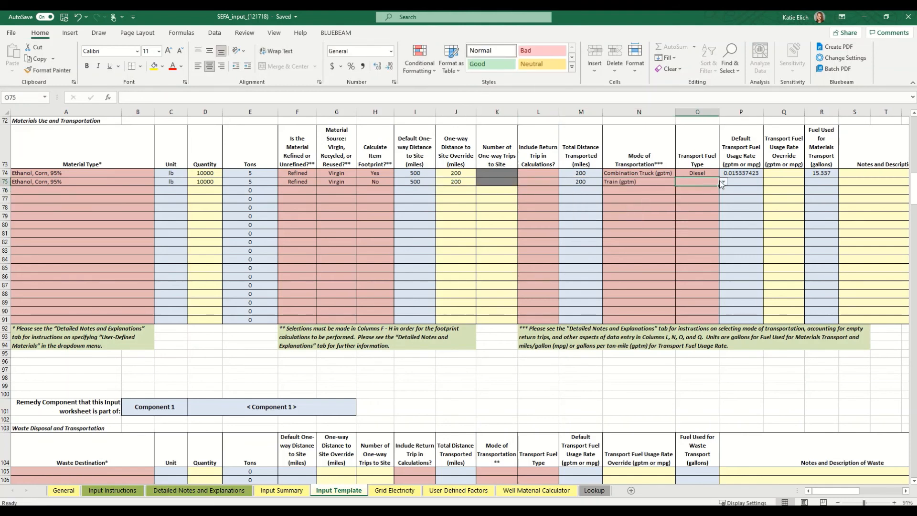
click(723, 181)
click(684, 201)
key(alt+Tab)
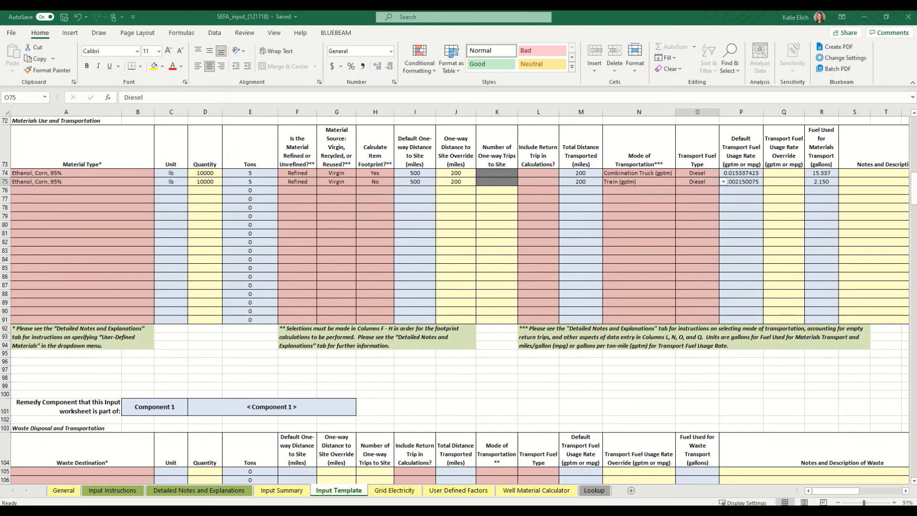